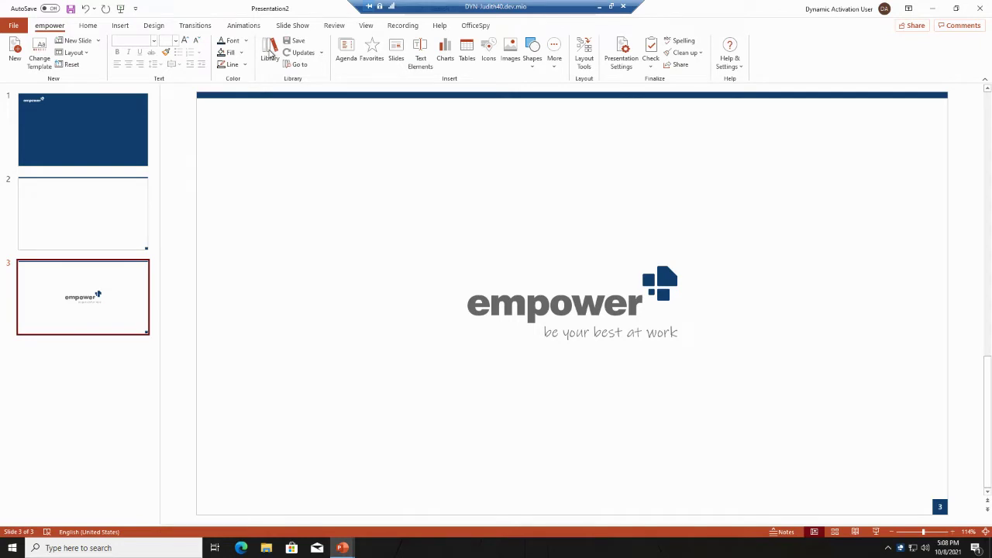
Step: Insert 'Convince with elegant Excel reports' from Company Library > 1 Slides > 02 empower suite as slide 4
left_click(269, 52)
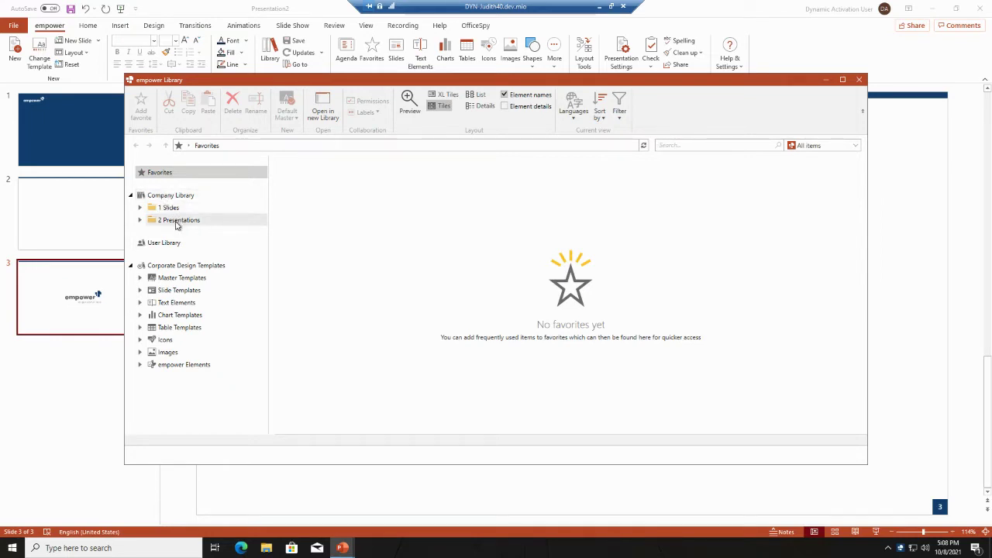
left_click(168, 208)
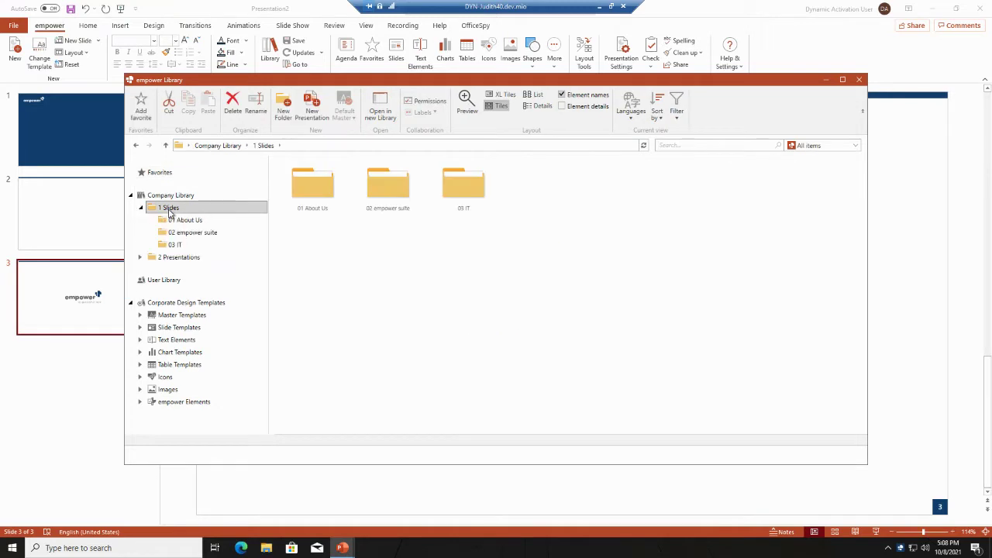
double_click(313, 190)
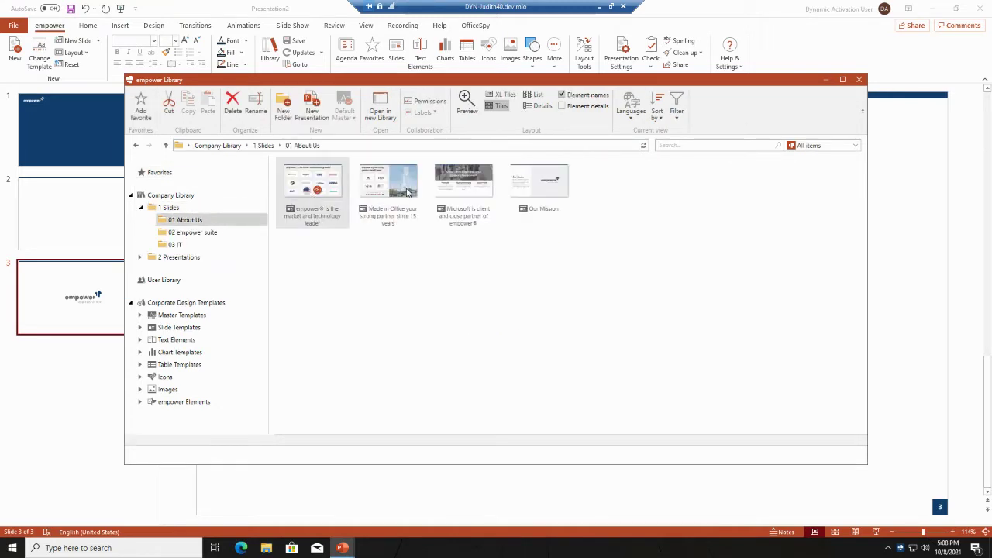
left_click(213, 231)
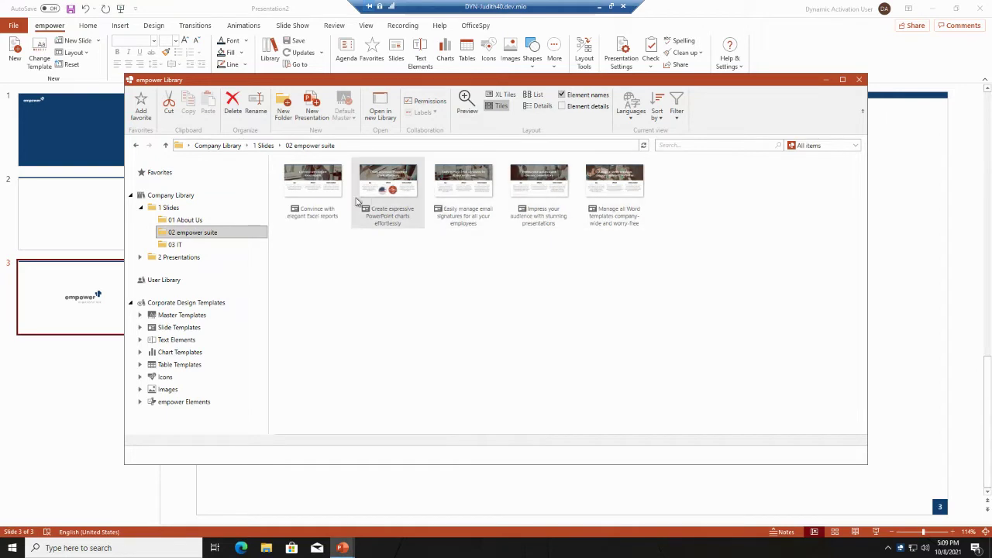
left_click(318, 180)
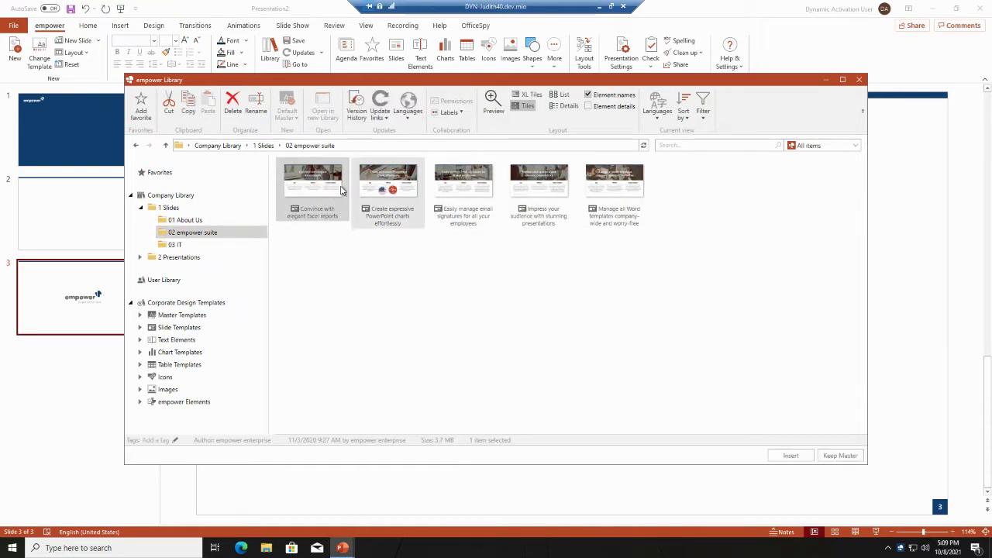
mouse_move(308, 198)
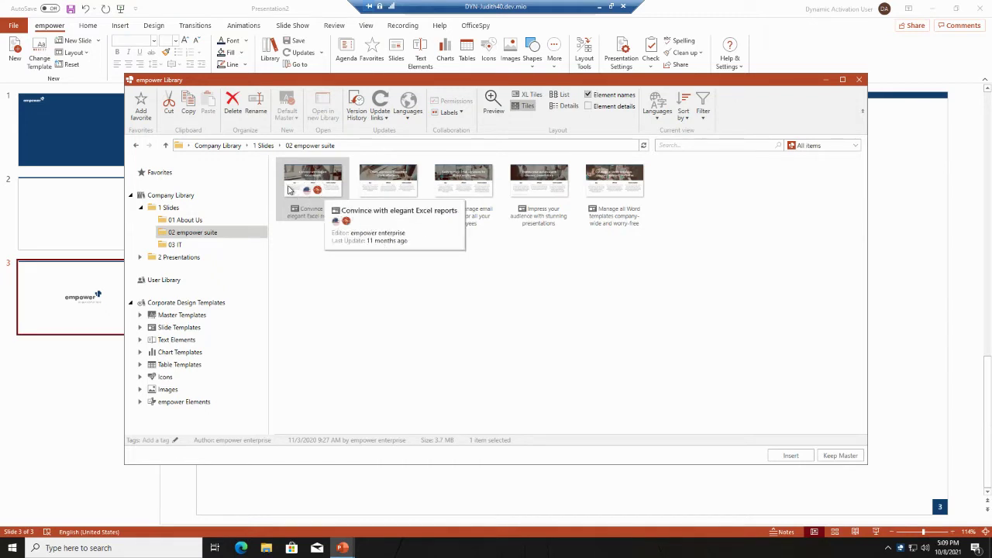
double_click(302, 192)
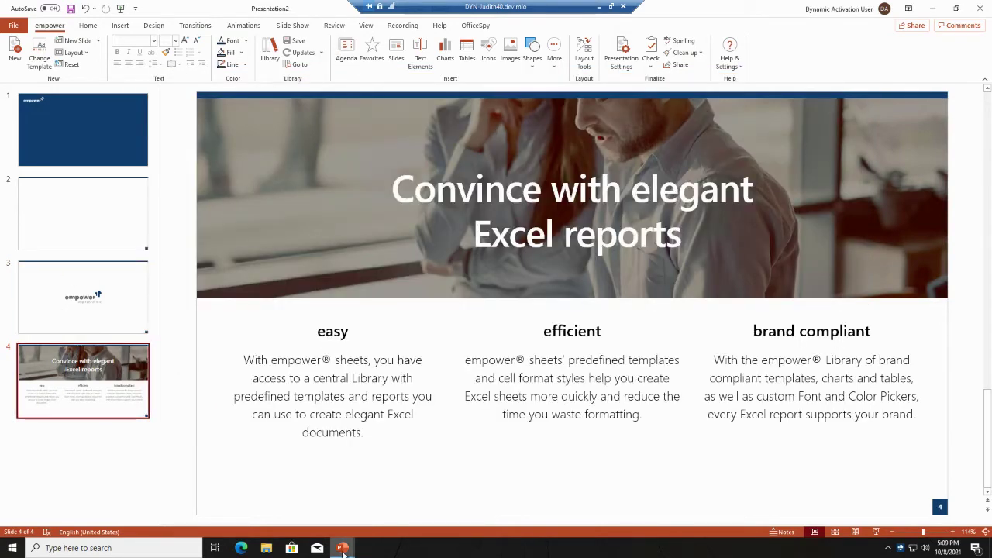
Step: Search the whole Company Library for 'empower' and browse the mixed slide, image and icon results
mouse_move(342, 547)
left_click(443, 497)
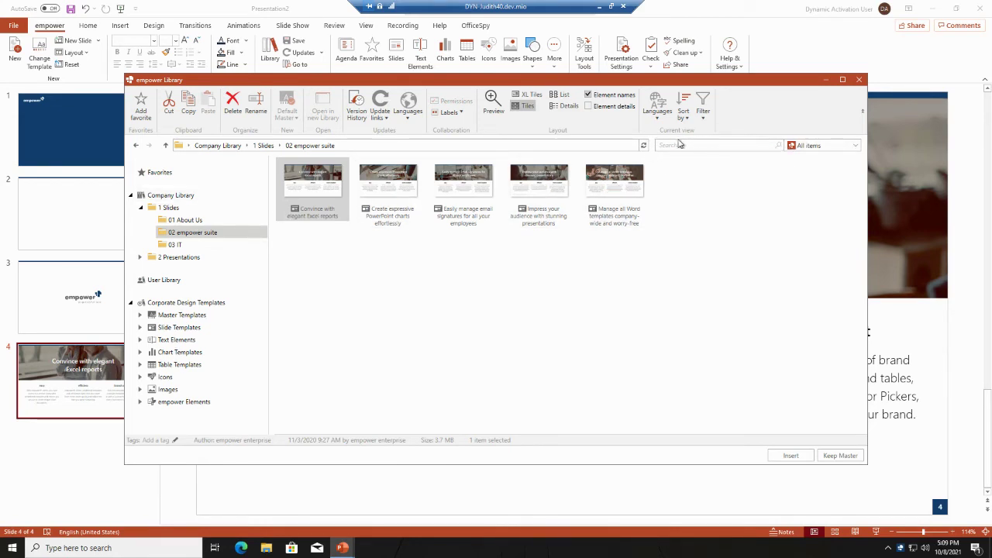
left_click(171, 197)
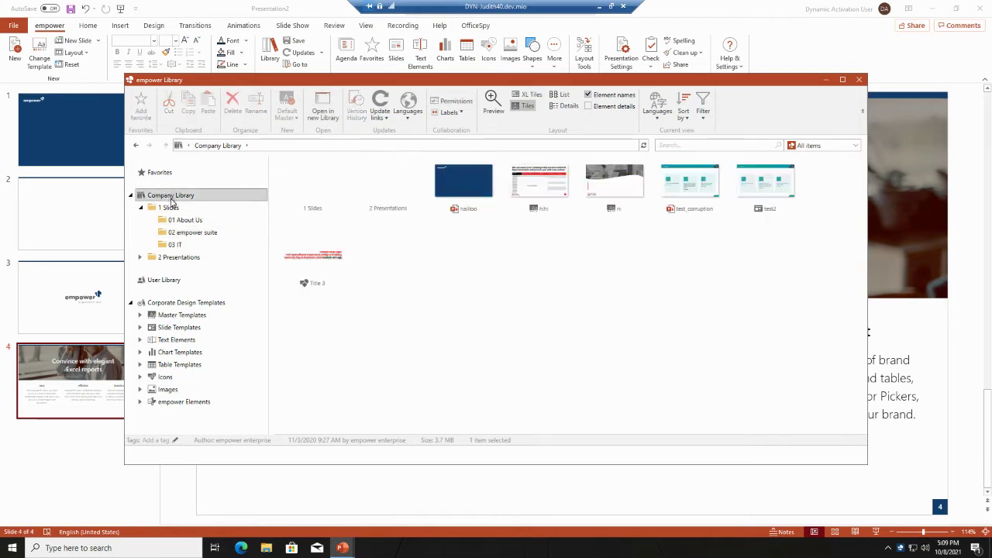
left_click(686, 145)
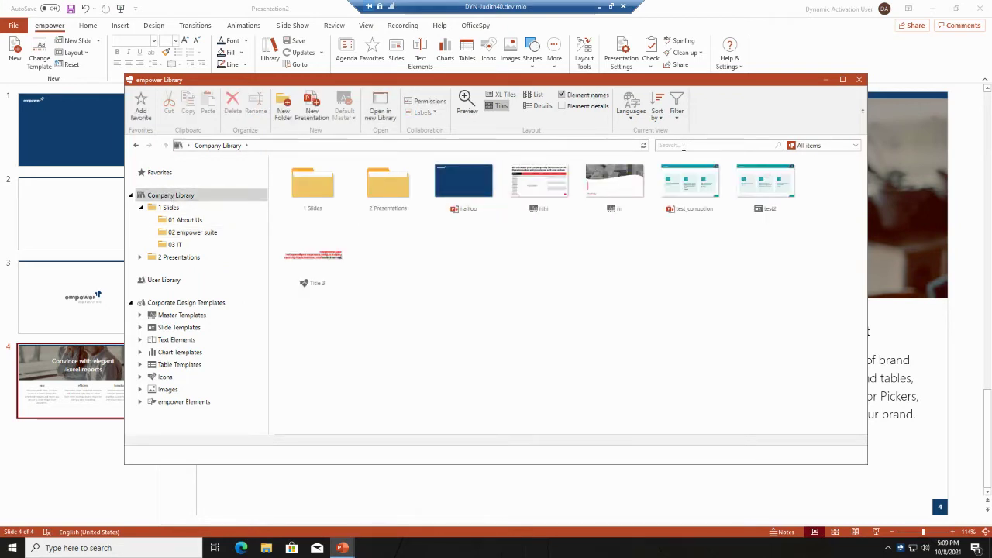
type("empower")
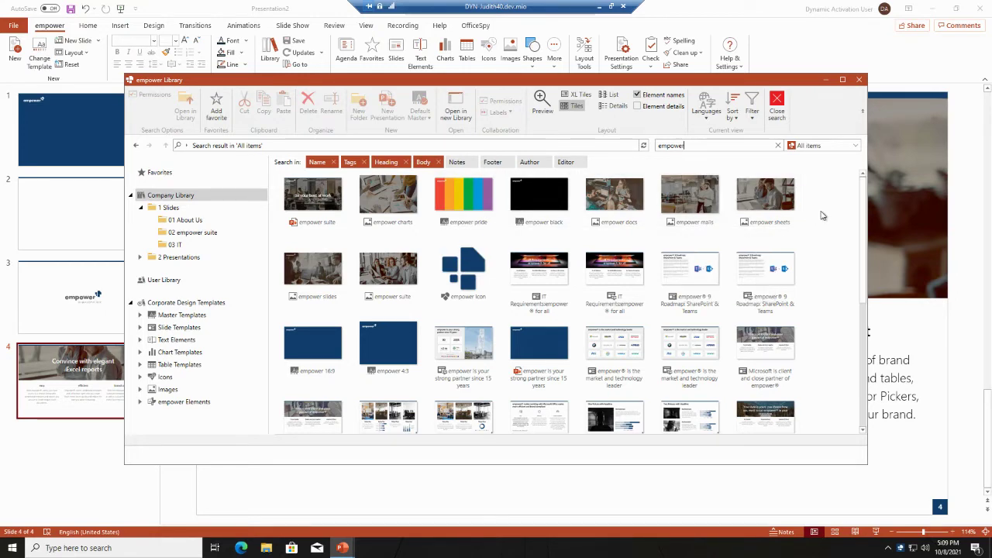
scroll(823, 215, "down", 5)
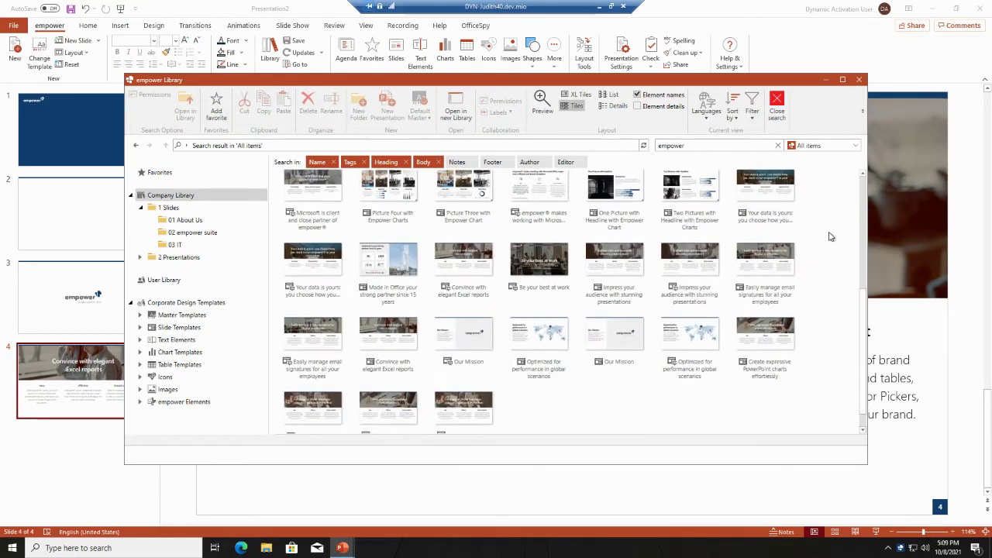
scroll(826, 229, "up", 5)
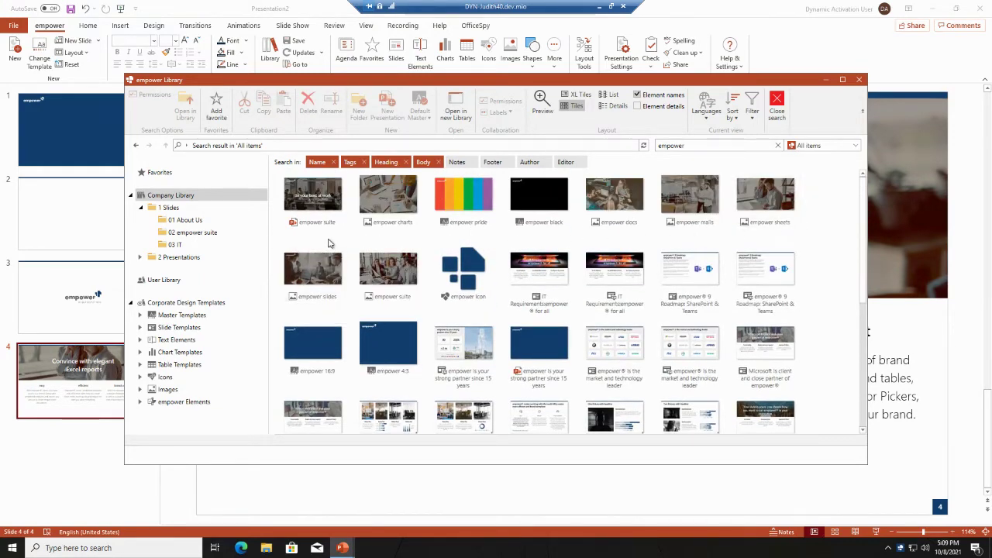
mouse_move(293, 225)
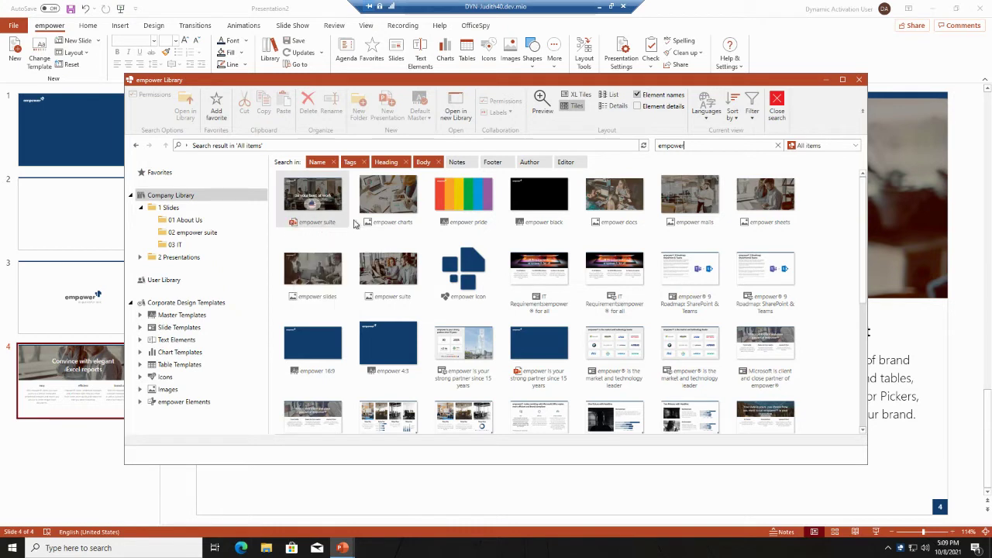
mouse_move(370, 225)
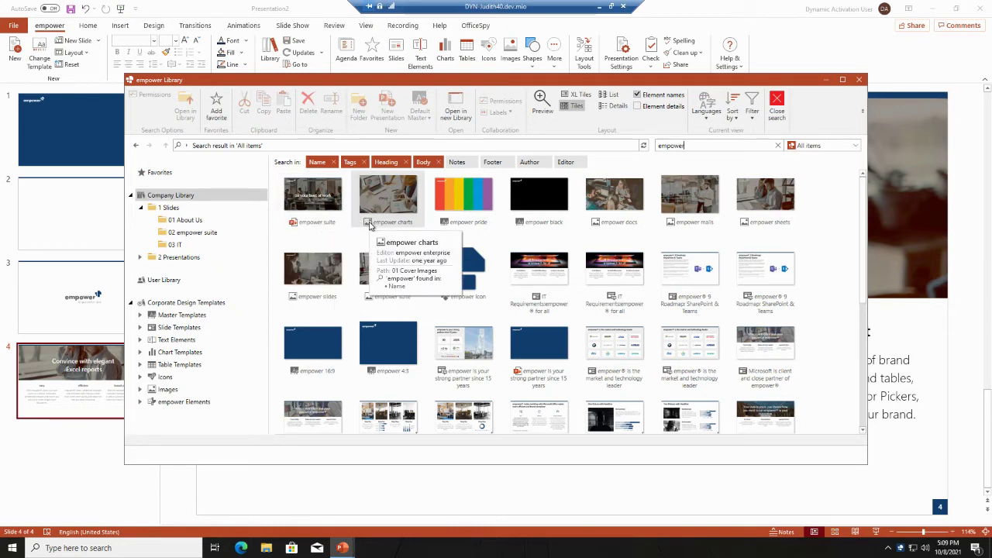
mouse_move(468, 286)
mouse_move(540, 277)
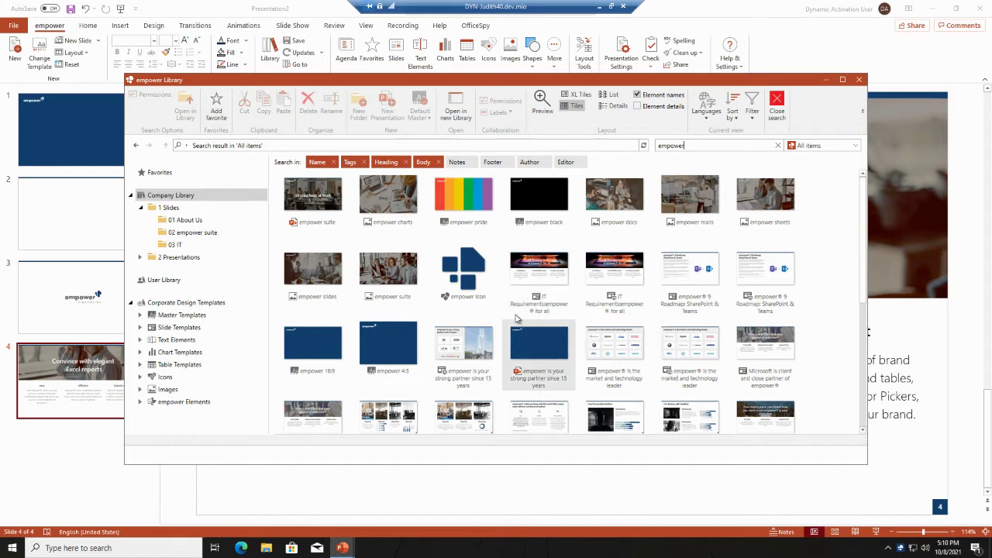
Step: Insert the 'strong partner since 15 years' and 'market and technology leader' slides together
left_click(468, 345)
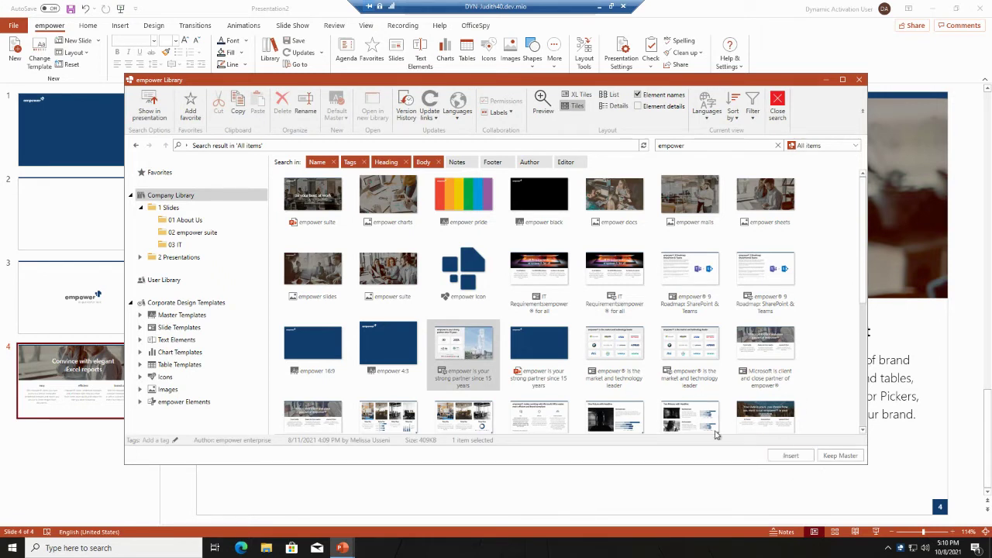
left_click(628, 355, "ctrl")
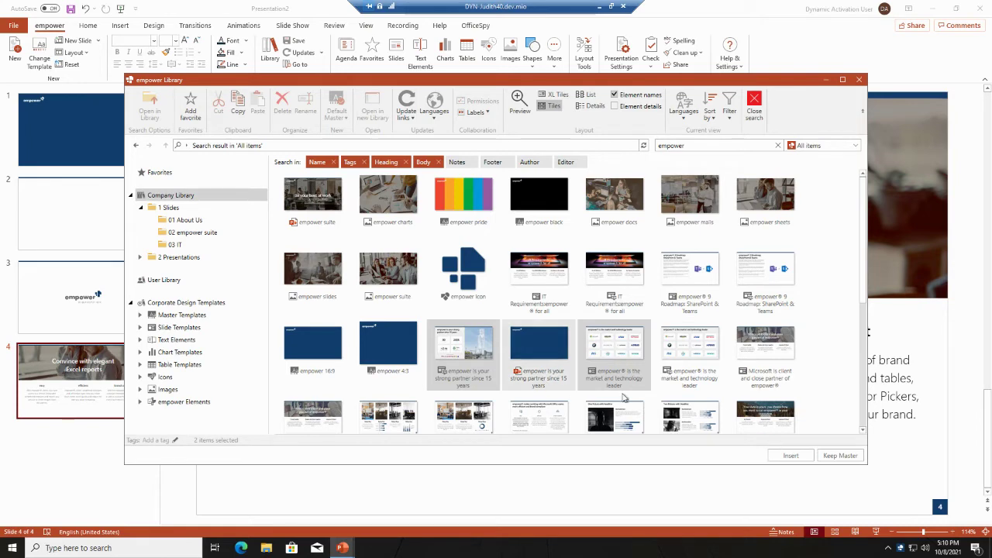
left_click(792, 457)
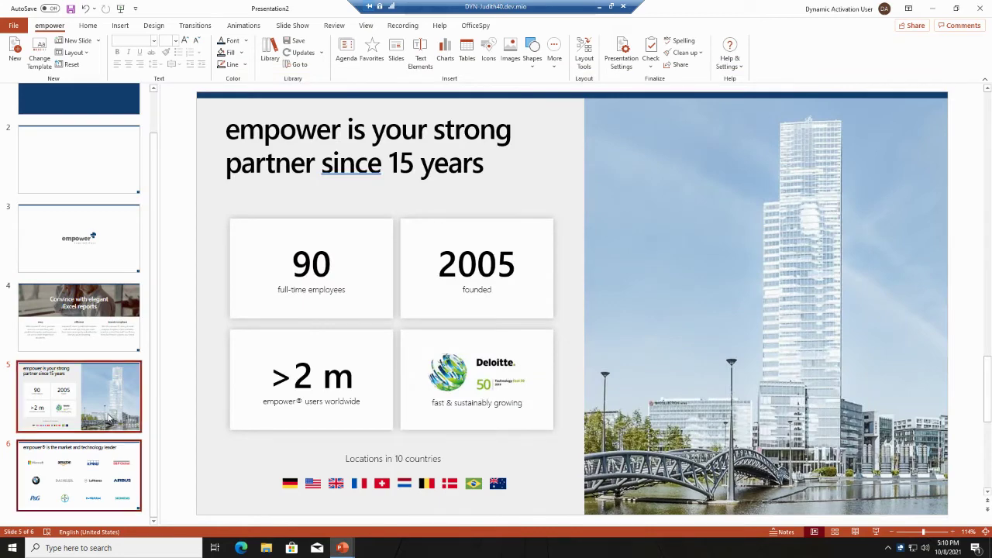
Step: Reorder the deck so 'strong partner' is slide 3 and 'market and technology leader' is slide 5
left_click(138, 483)
left_click(77, 318)
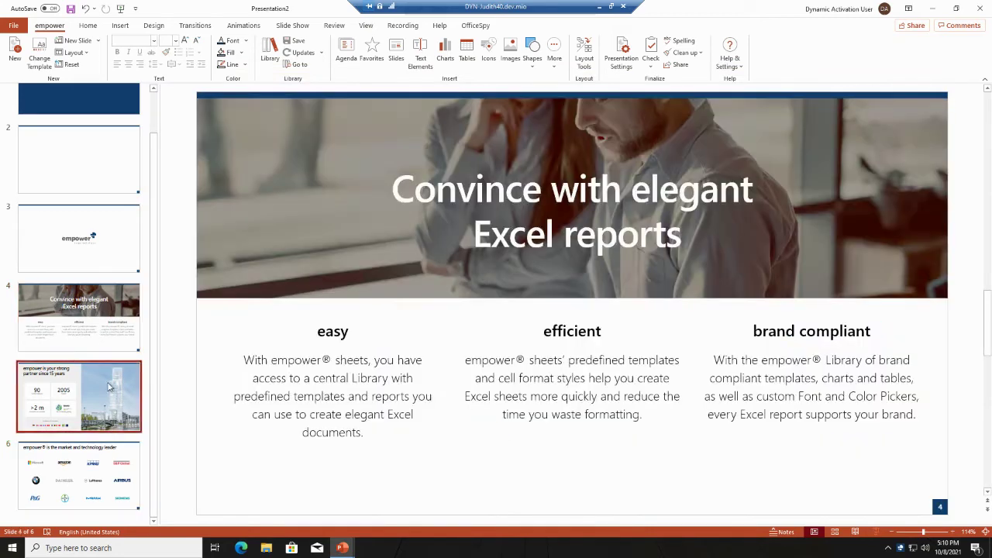
left_click_drag(78, 396, 111, 236)
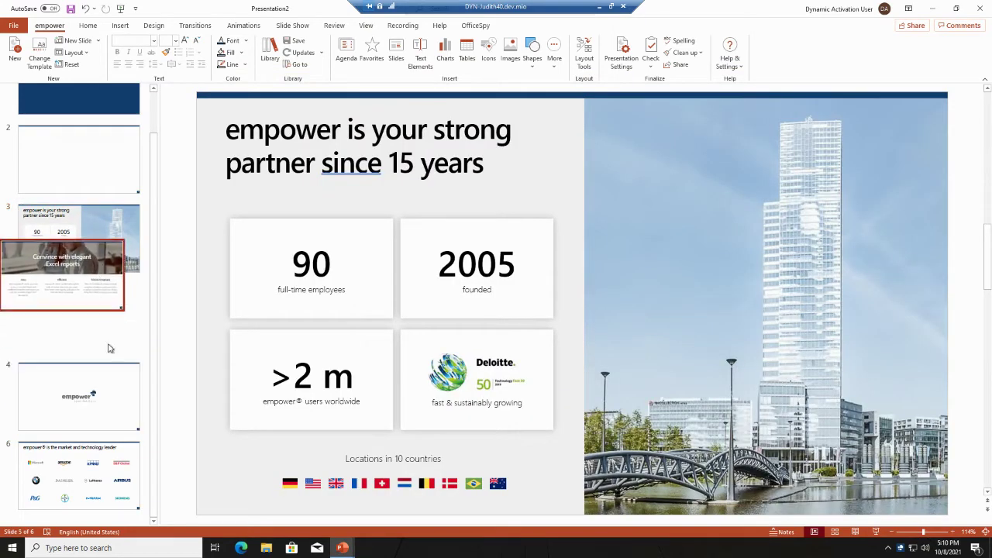
left_click(111, 318)
left_click_drag(111, 435, 113, 361)
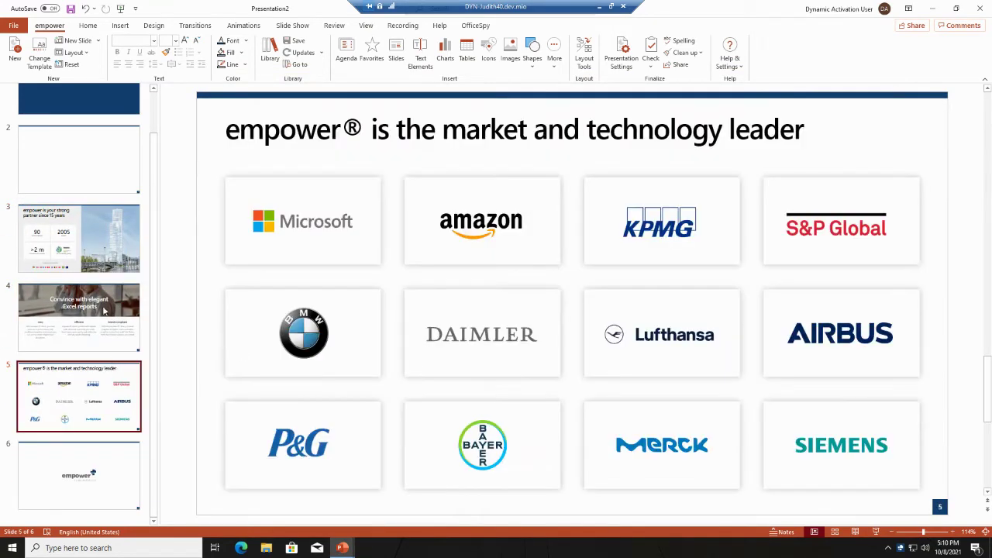
left_click(85, 257)
left_click(91, 288)
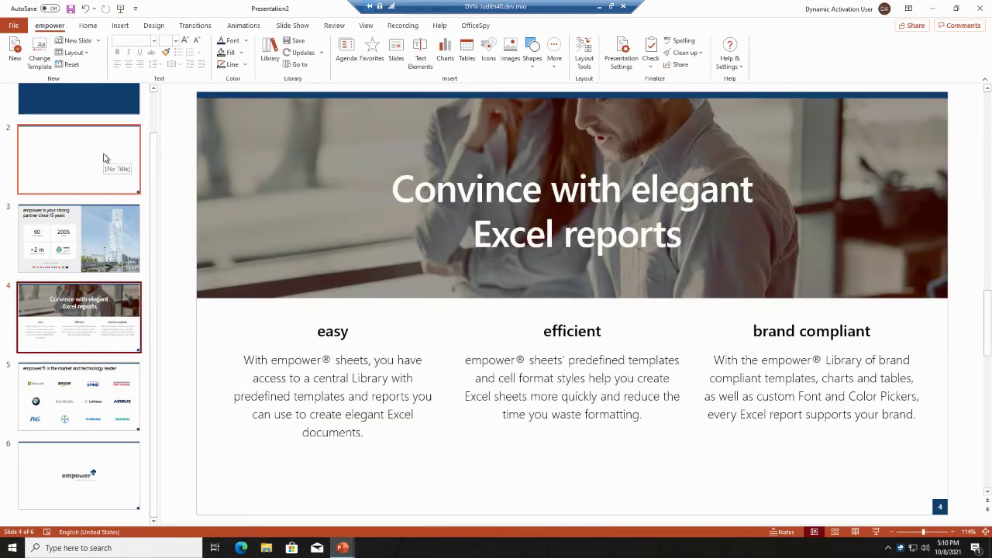
scroll(105, 158, "up", 1)
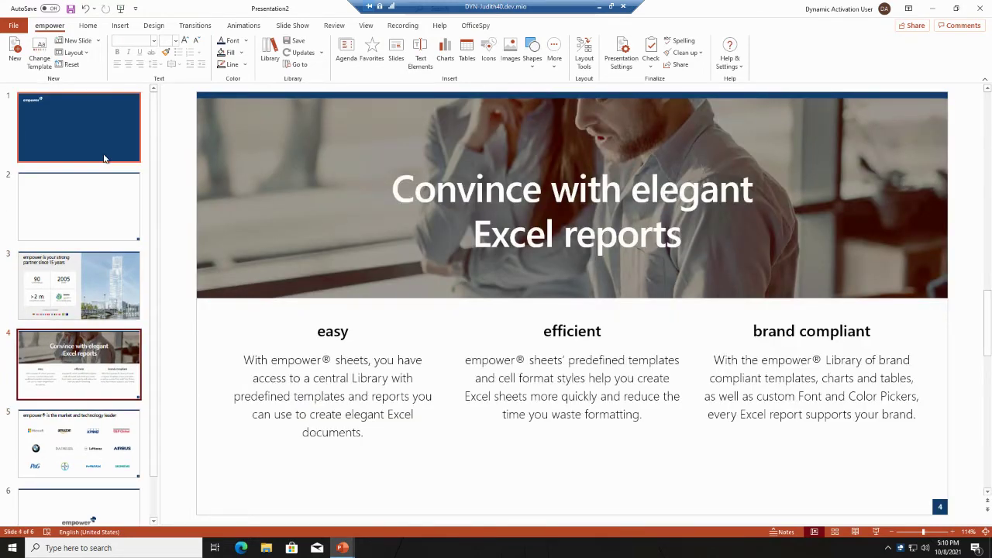
Step: Save the whole presentation into a newly created 'Test' folder in the empower User Library
left_click(298, 42)
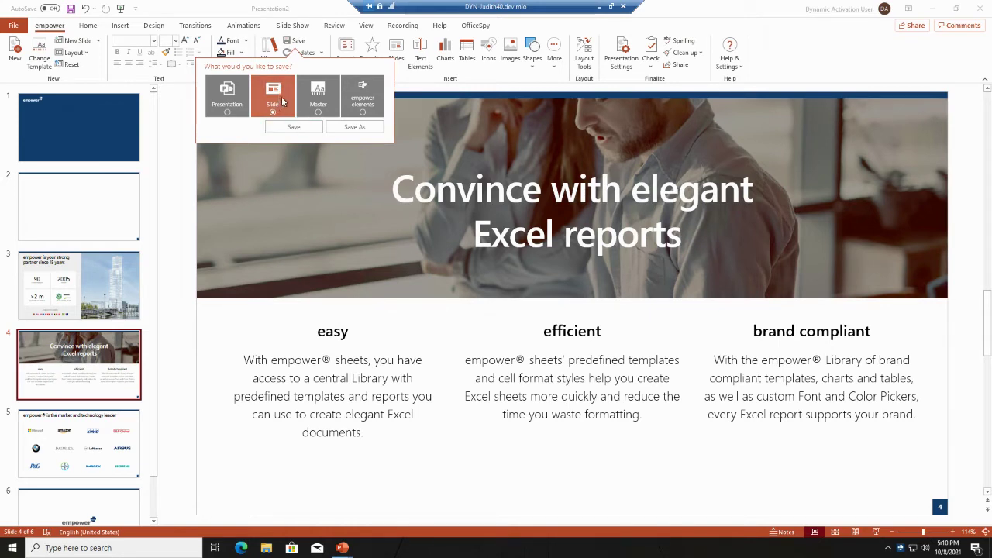
left_click(230, 95)
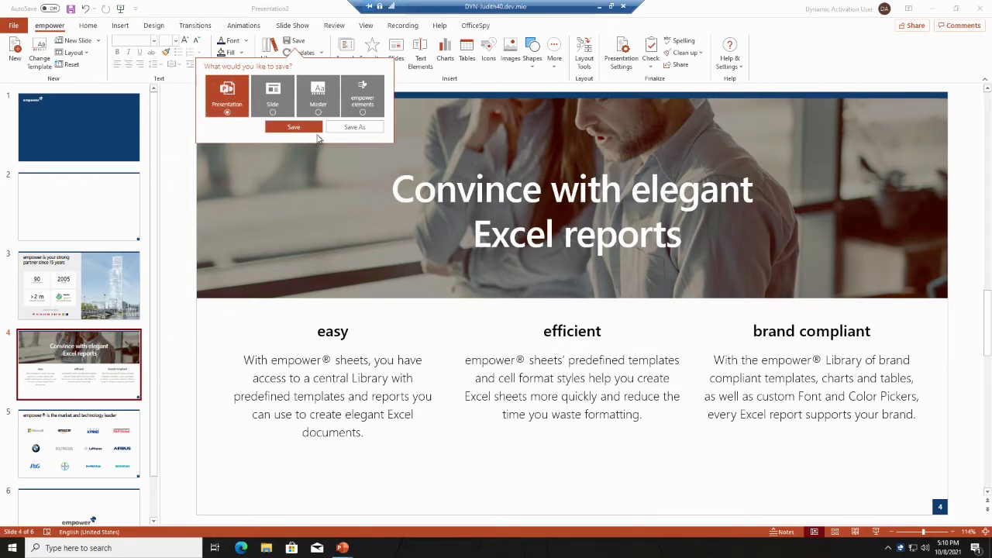
left_click(345, 131)
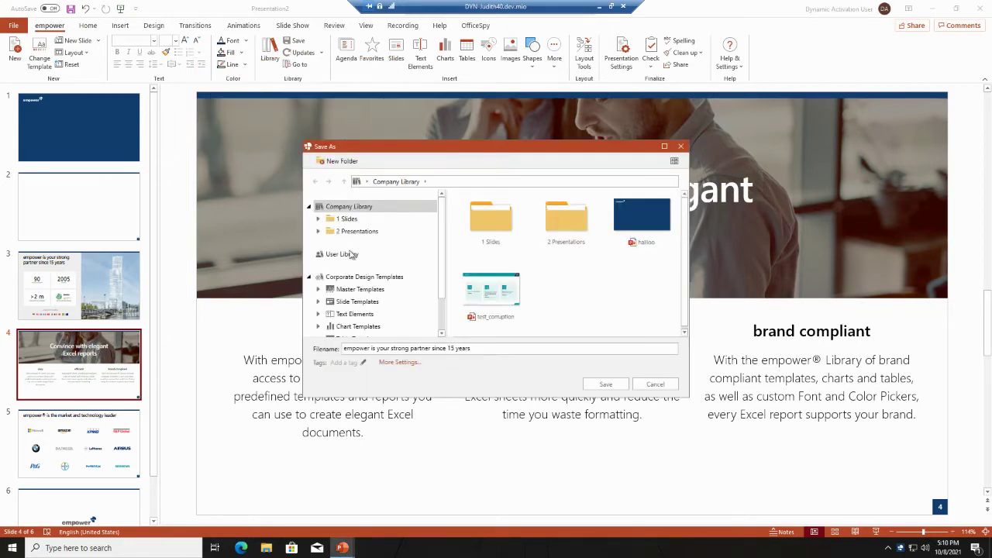
left_click(346, 256)
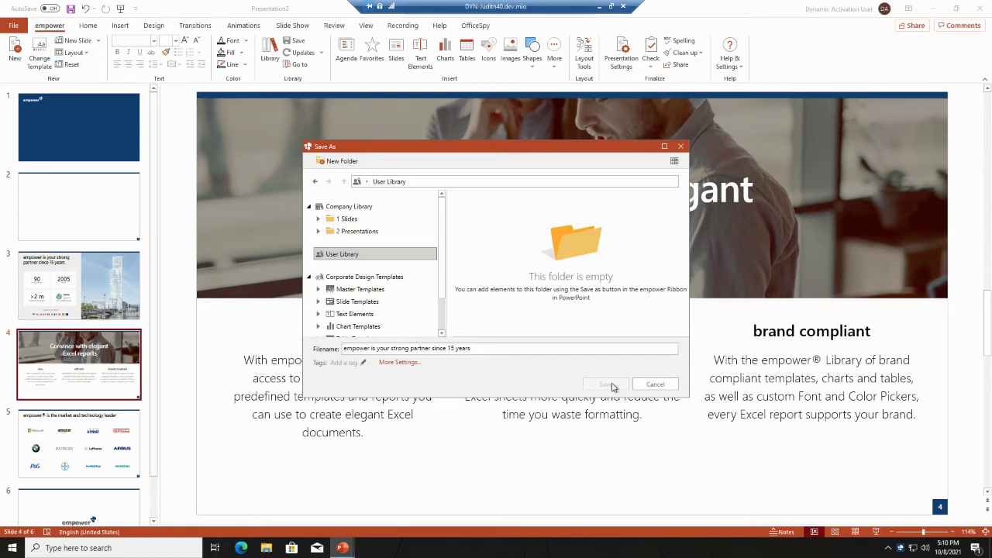
left_click(347, 162)
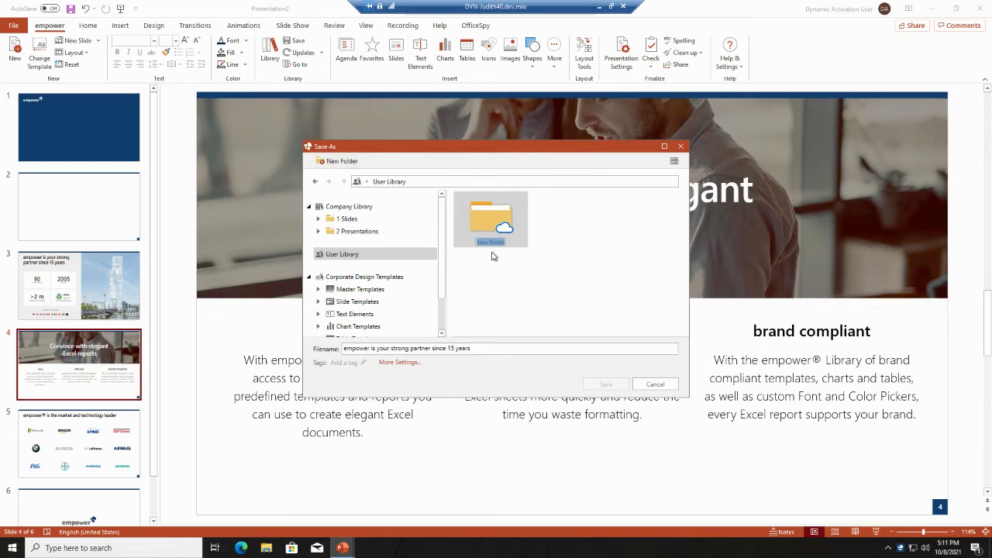
type("Te")
left_click(497, 277)
double_click(486, 222)
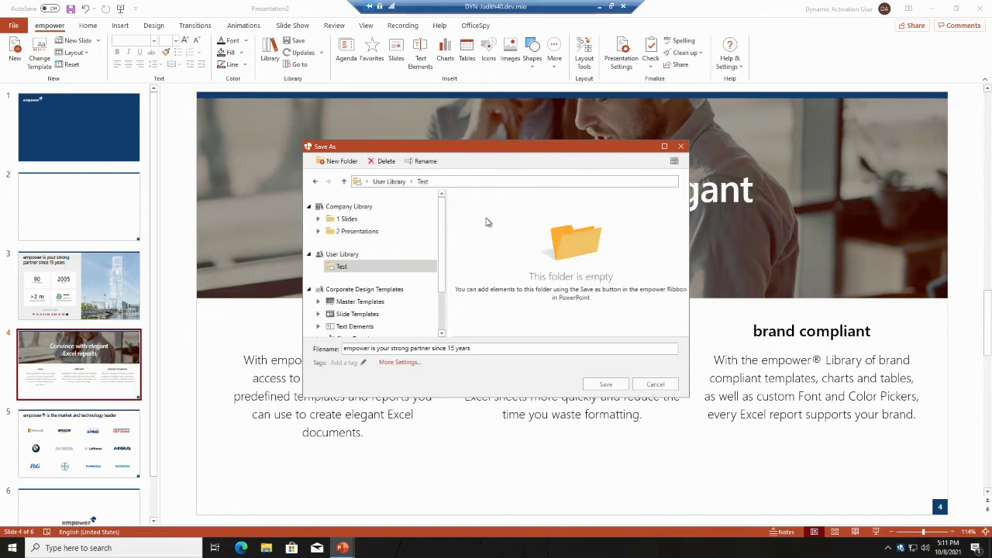
left_click(607, 386)
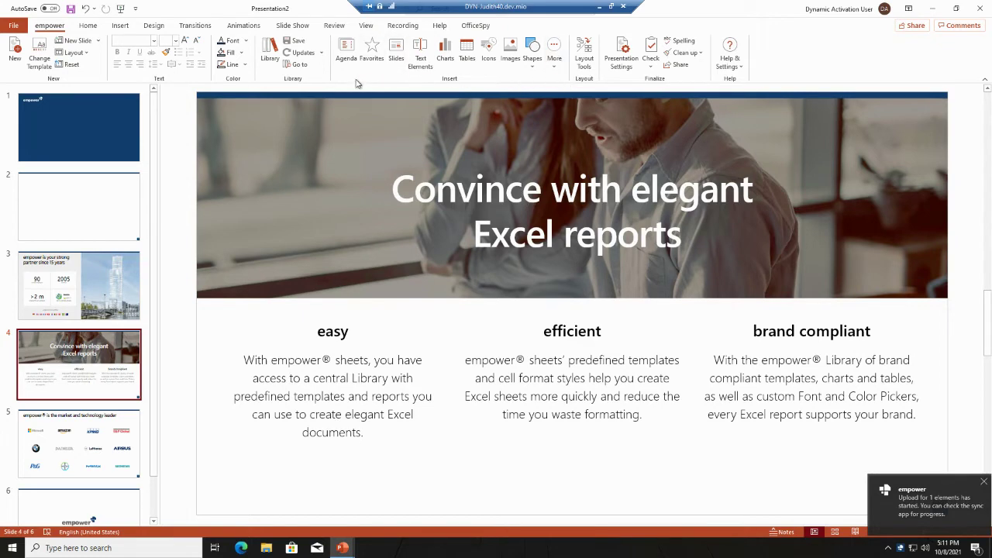
Step: Set 'Always show sidebar' to On in empower User Settings, leaving Magnifier Compatibility Mode Off
left_click(396, 51)
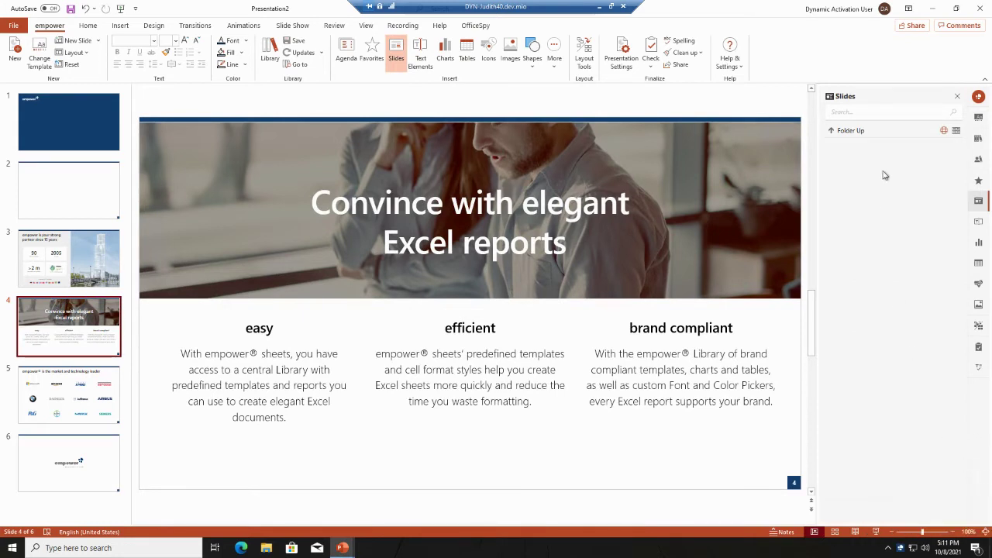
left_click(978, 96)
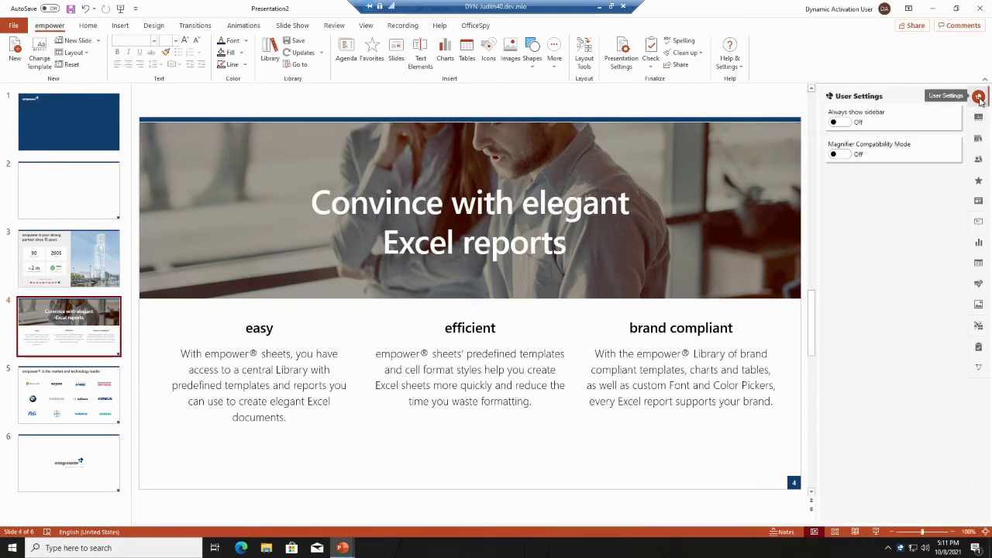
left_click(848, 126)
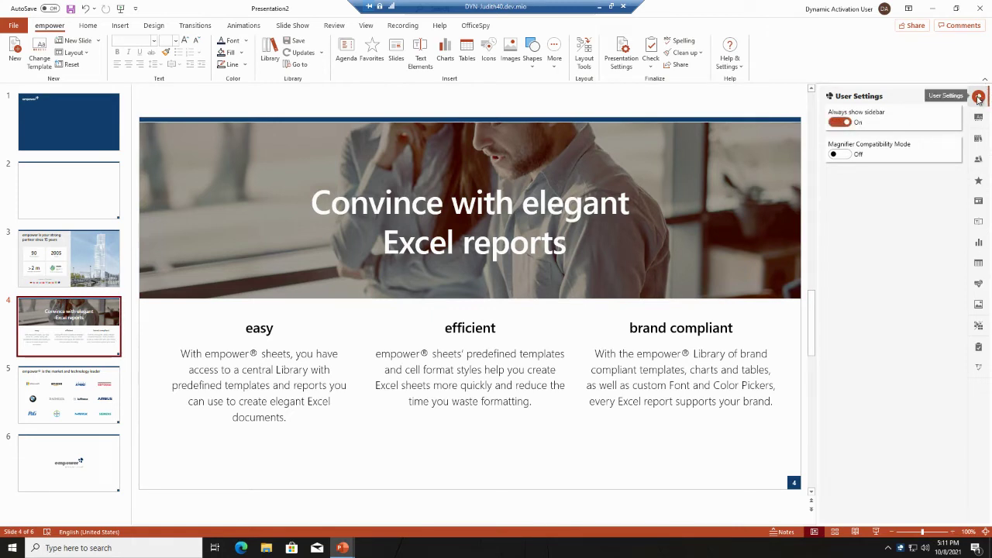
Step: Search the Company Library pane for 'empower' and insert 'IT Requirements: empower for all' and 'empower 9 Roadmap' as slides 5–6
left_click(977, 140)
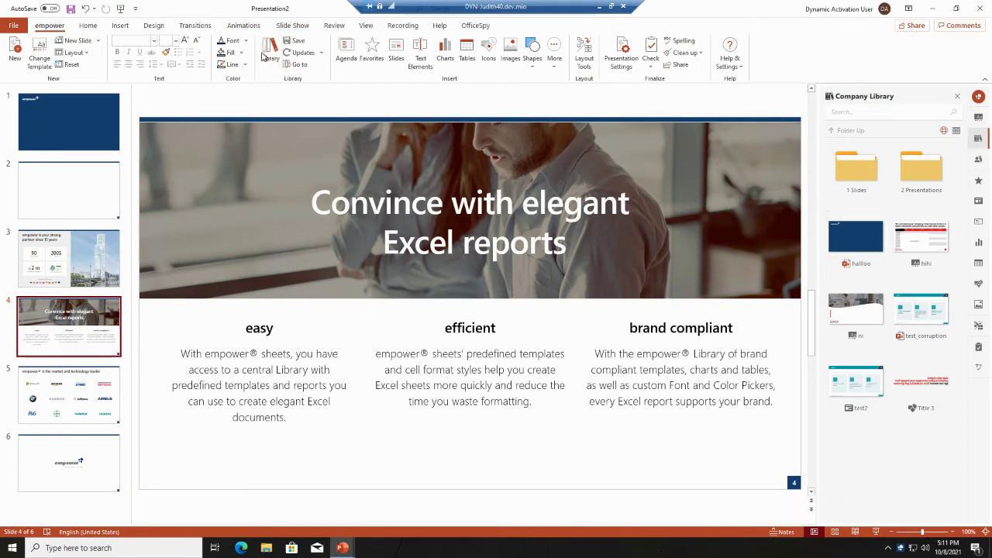
type("empower")
left_click(953, 113)
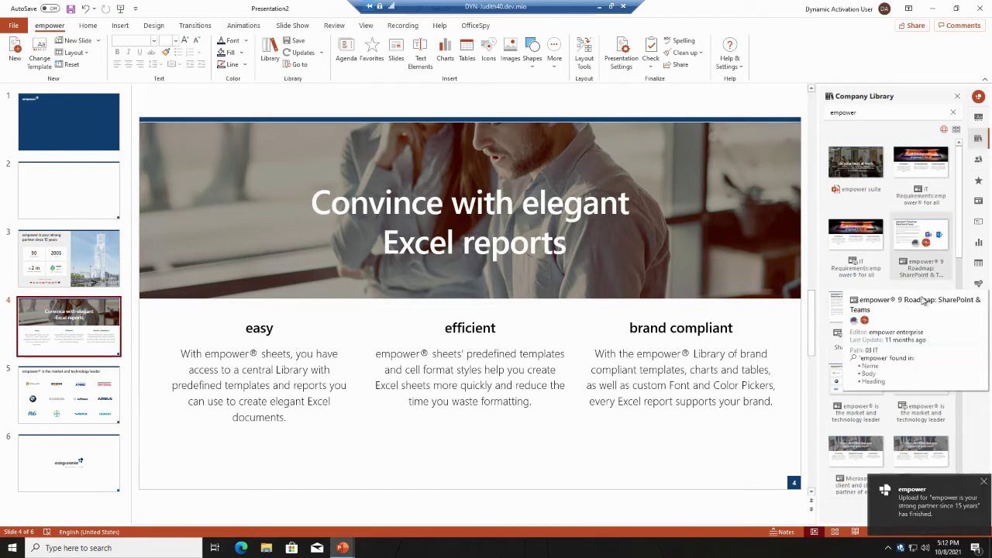
left_click(858, 236)
mouse_move(891, 236)
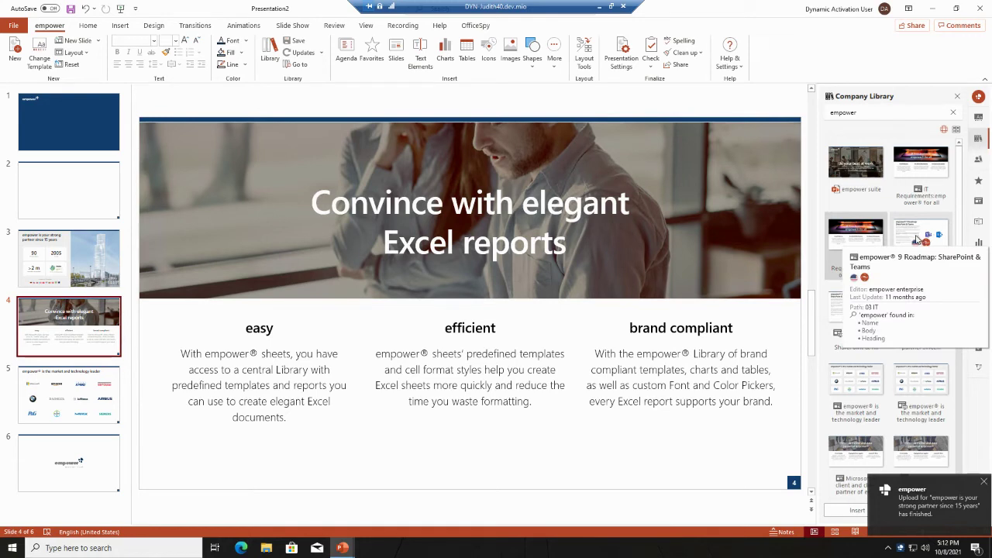
left_click(918, 237)
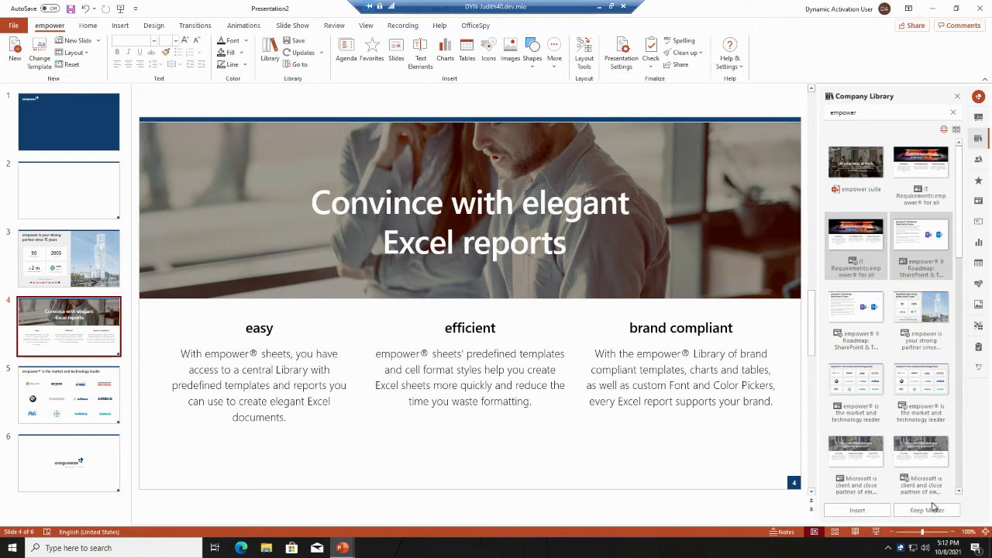
left_click(857, 510)
left_click(860, 510)
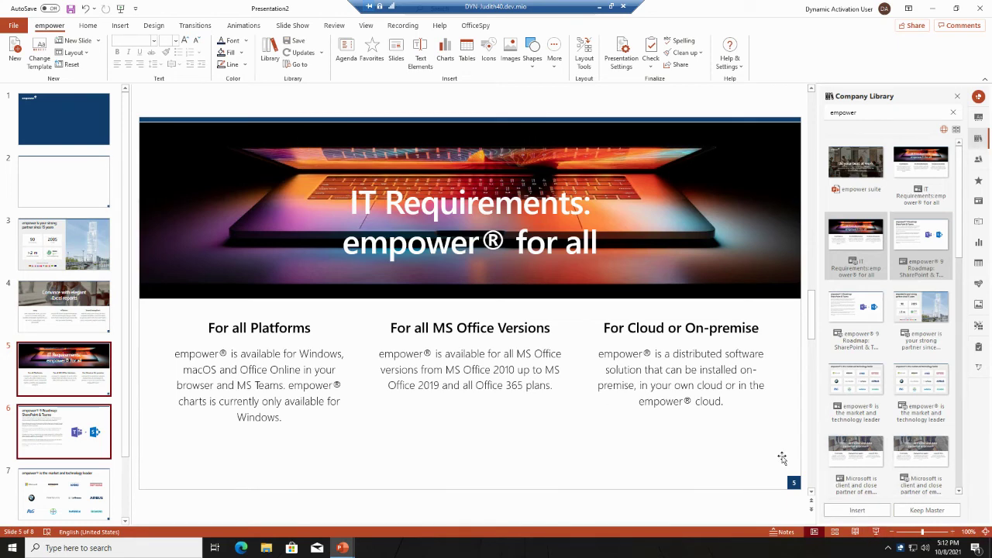
Step: Open User Library > Test in the empower Library and select the saved 'strong partner since 15 years' presentation
left_click(269, 53)
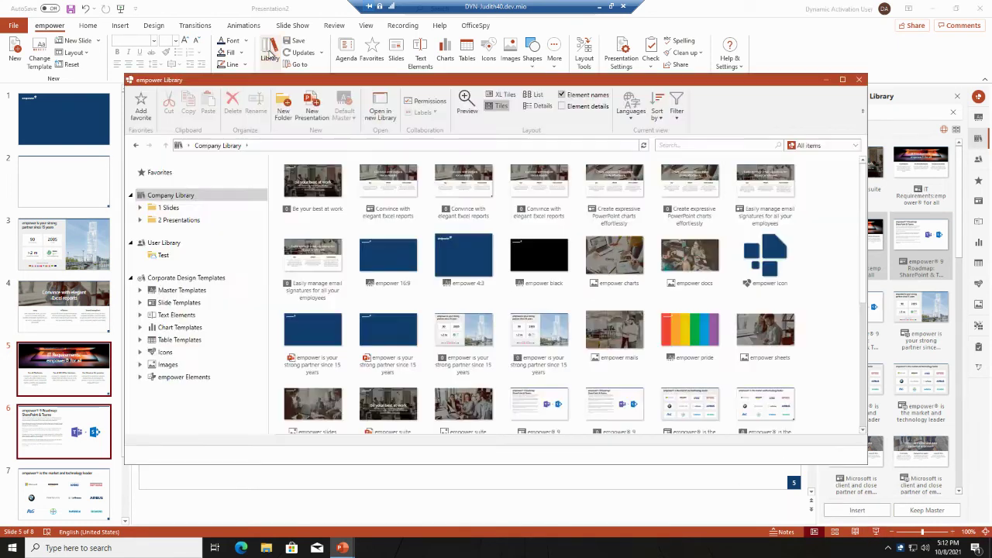
left_click(176, 260)
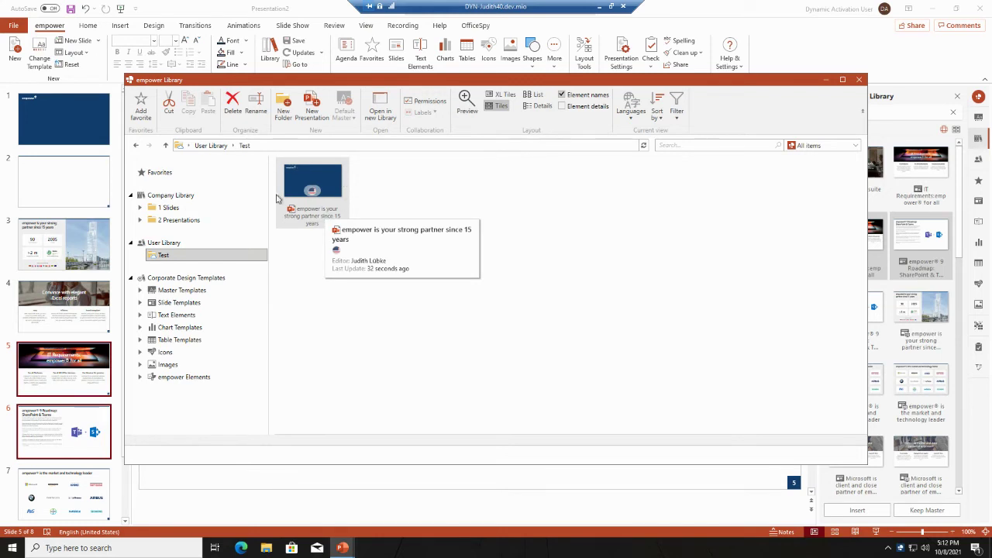
left_click(327, 183)
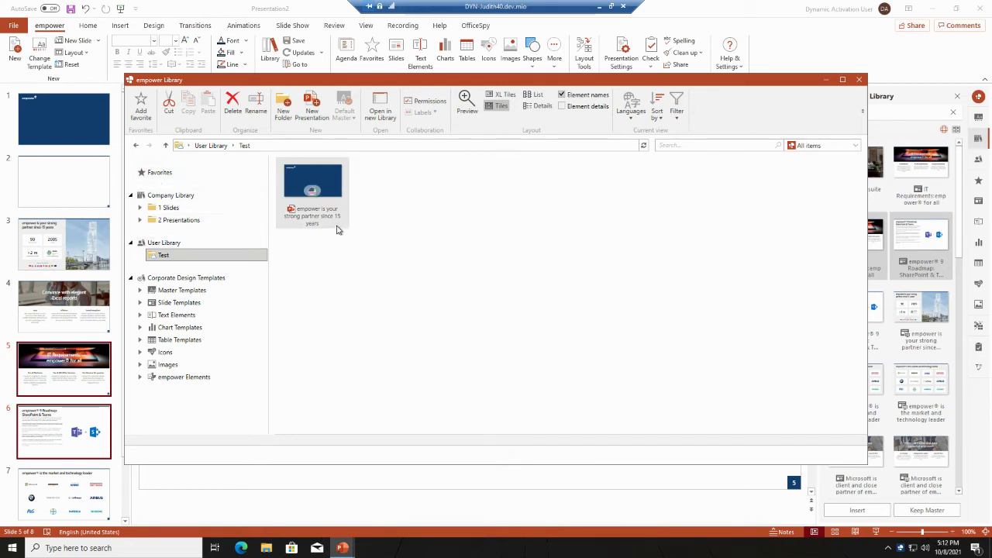
mouse_move(337, 229)
mouse_move(312, 185)
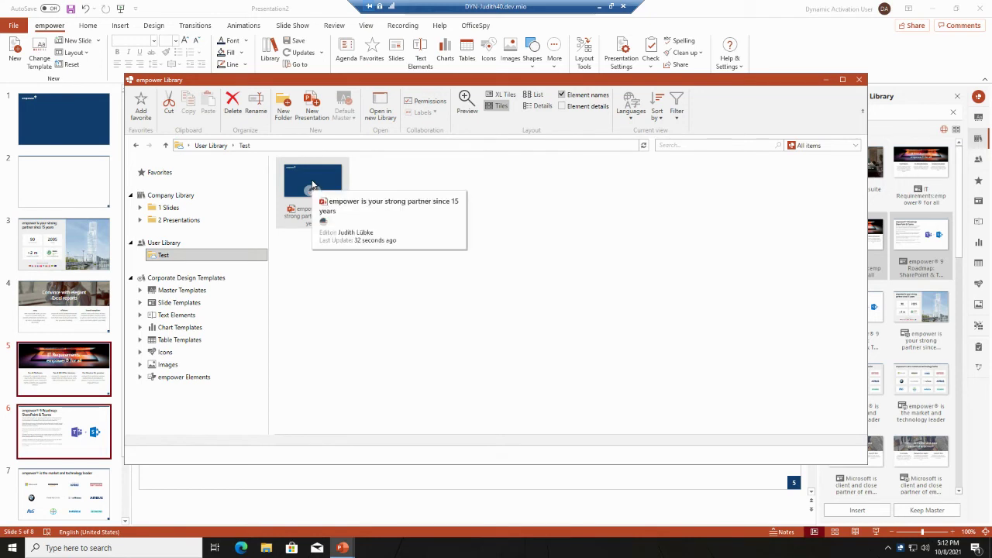
Step: Favorite the Test folder, the saved presentation and the 01 About Us 'Made in Office' slide, then view Favorites
left_click(142, 107)
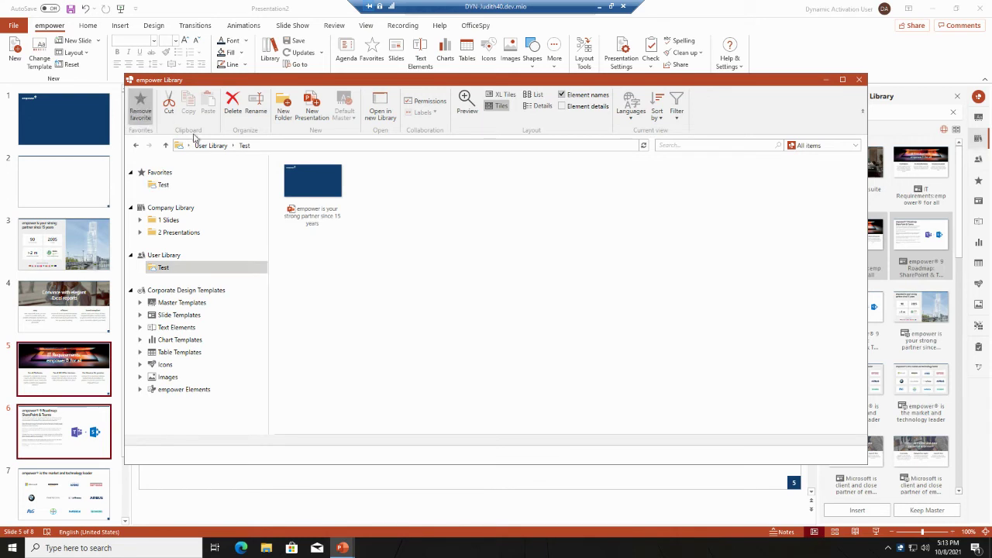
right_click(308, 178)
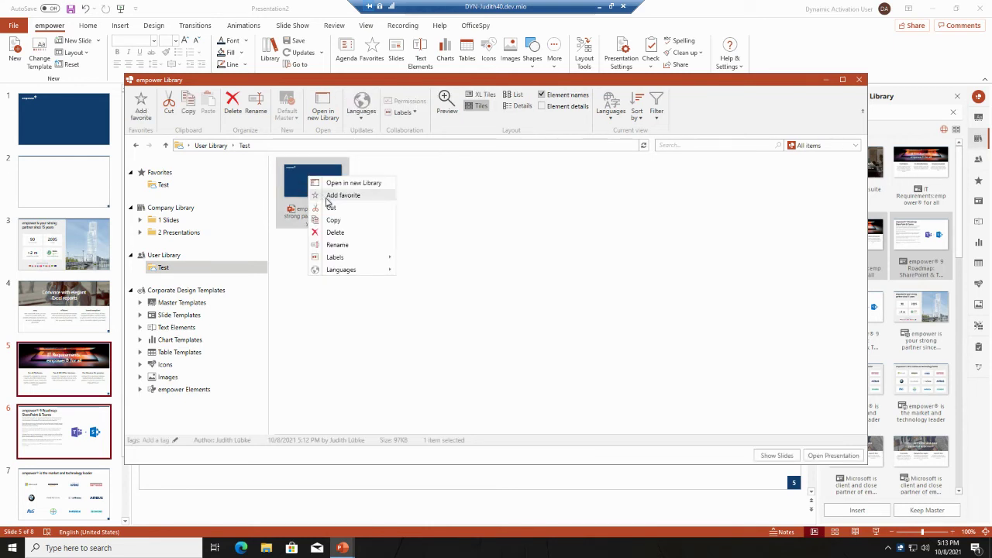
left_click(339, 196)
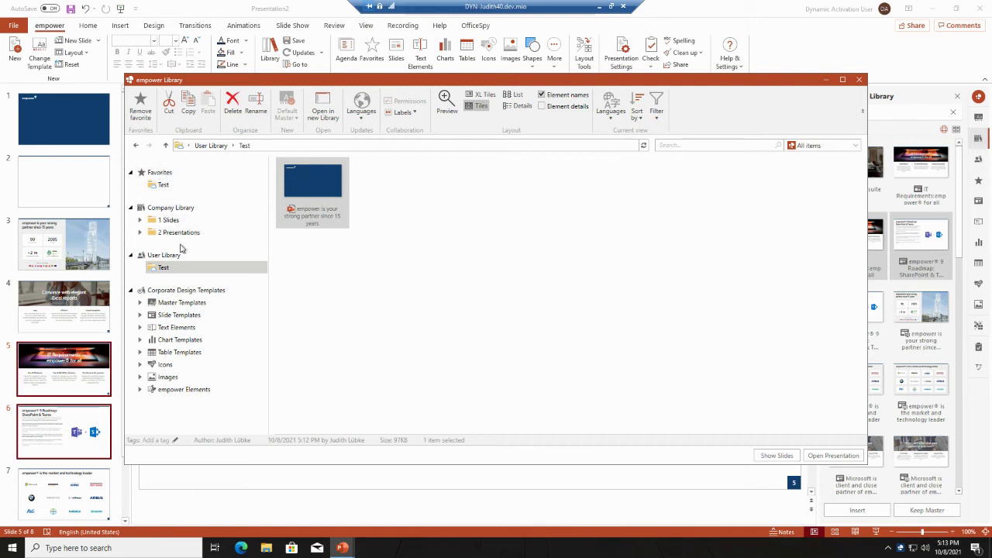
left_click(168, 220)
double_click(323, 194)
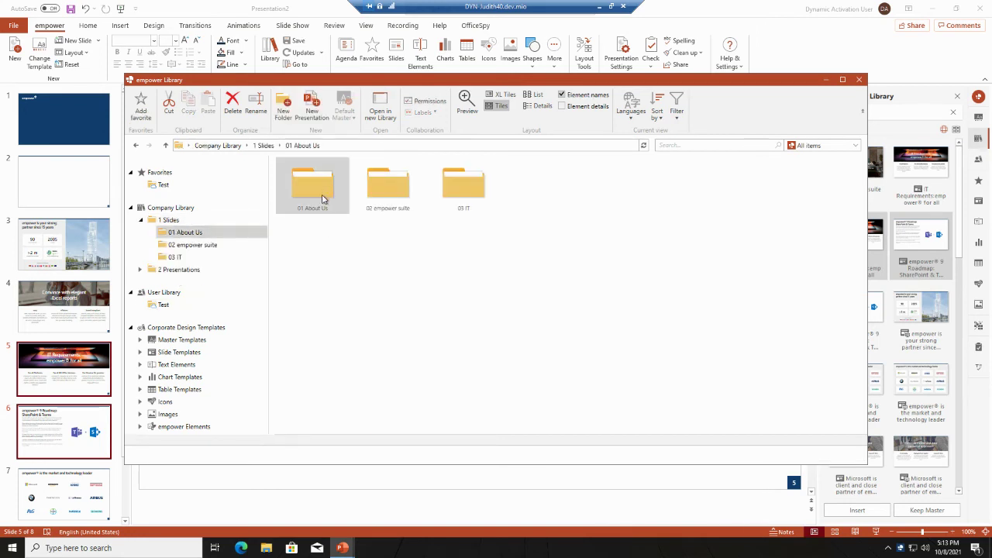
right_click(392, 178)
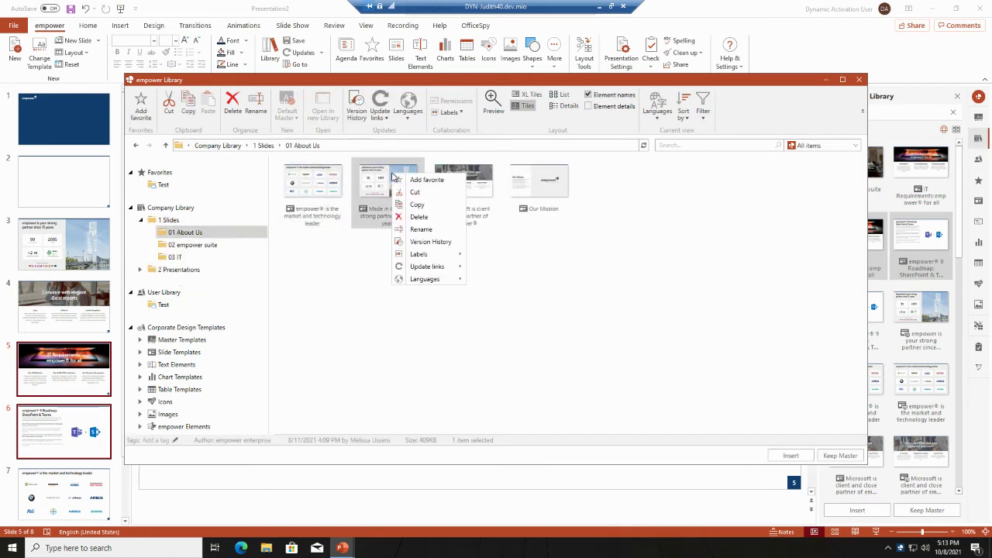
left_click(424, 184)
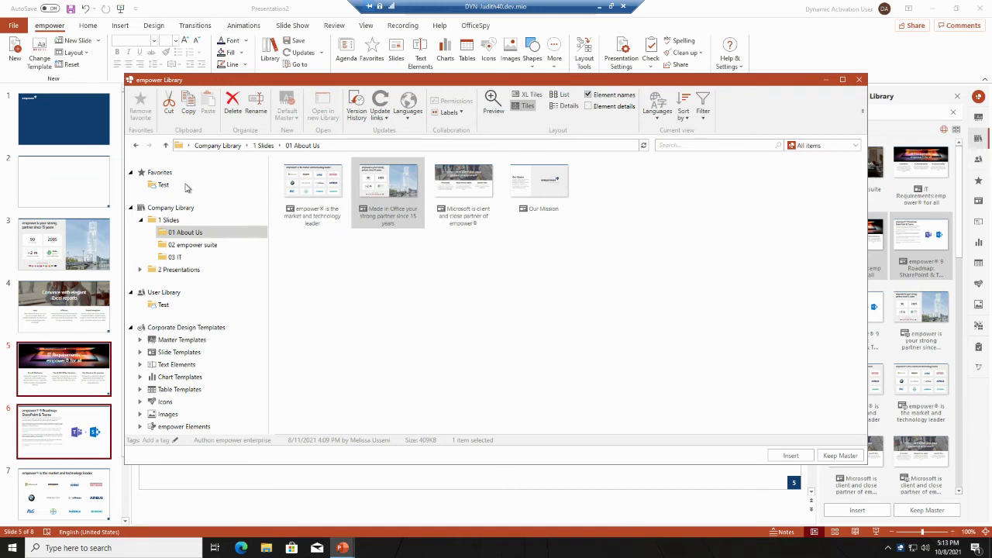
left_click(159, 172)
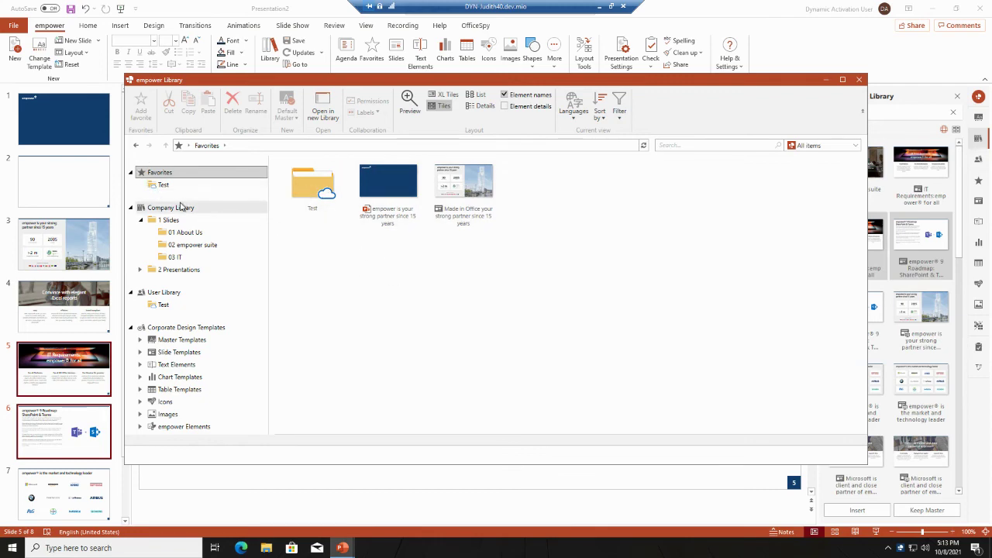
Step: Close the empower Library window to return to the eight-slide deck
left_click(858, 79)
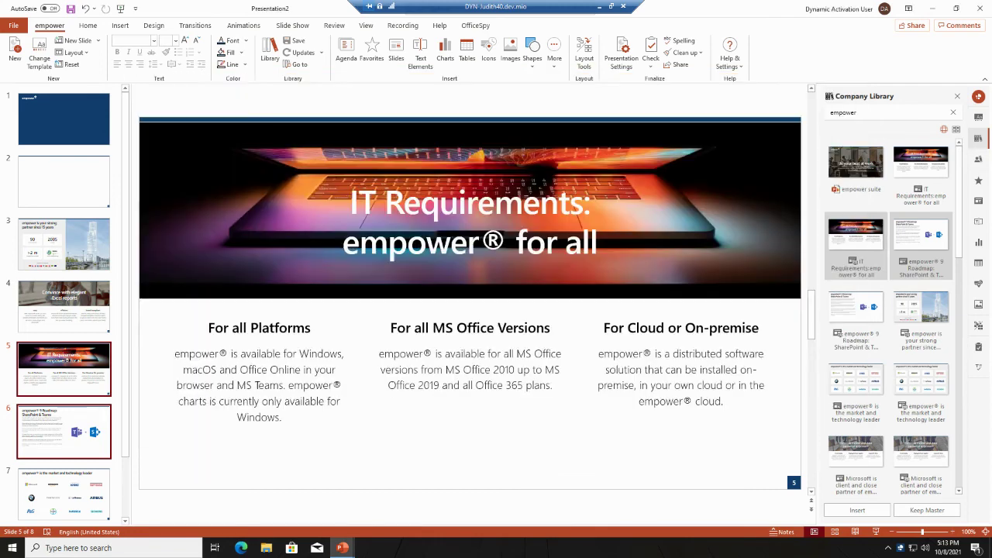
left_click(307, 55)
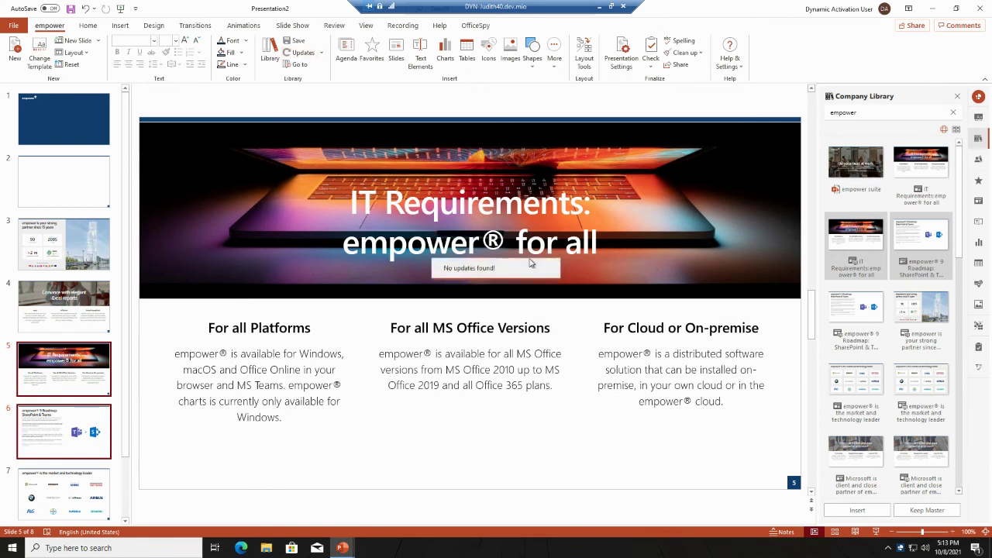